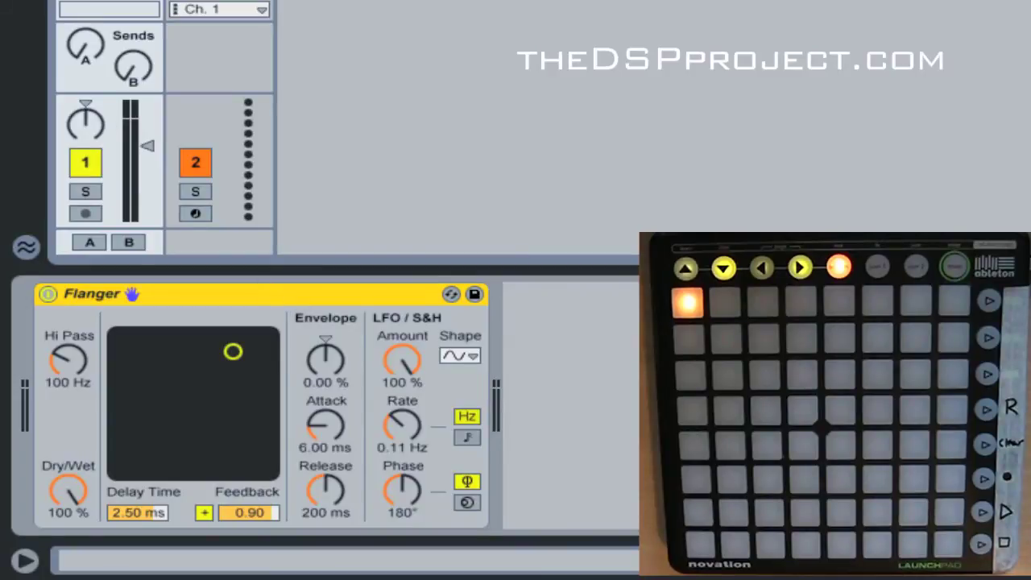
Select the 2 MIDI track, then the 1 Audio track, so its settings show in Session view
left_click(133, 53)
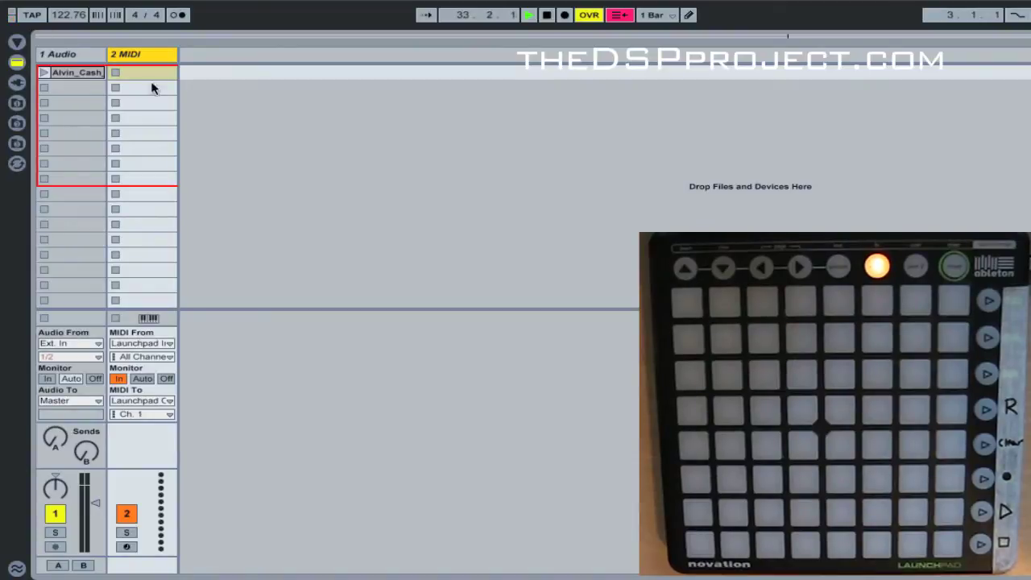
left_click(76, 55)
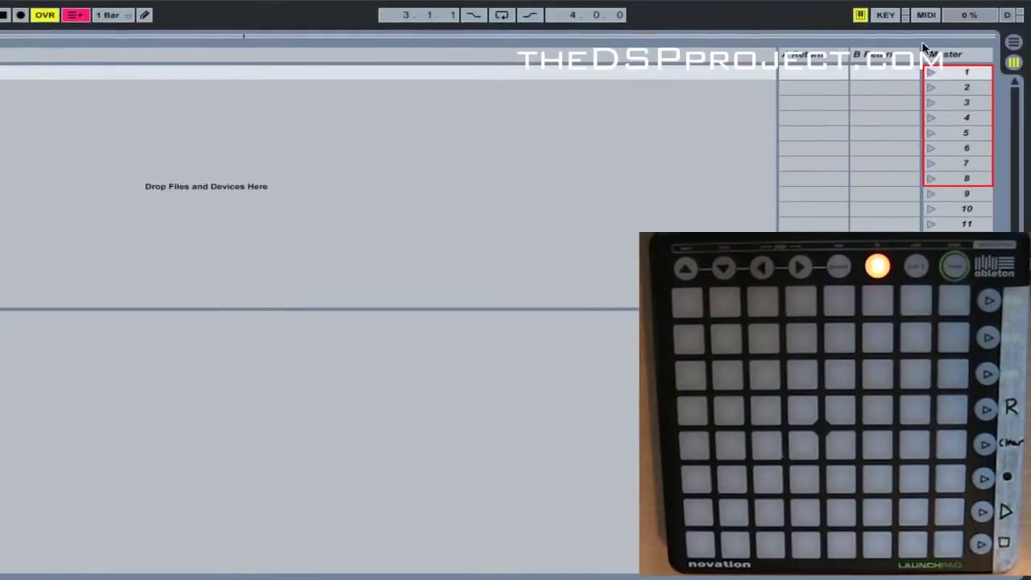
In MIDI Map mode, target the Flanger's Dry/Wet and remove its single-note mapping from the list
left_click(929, 18)
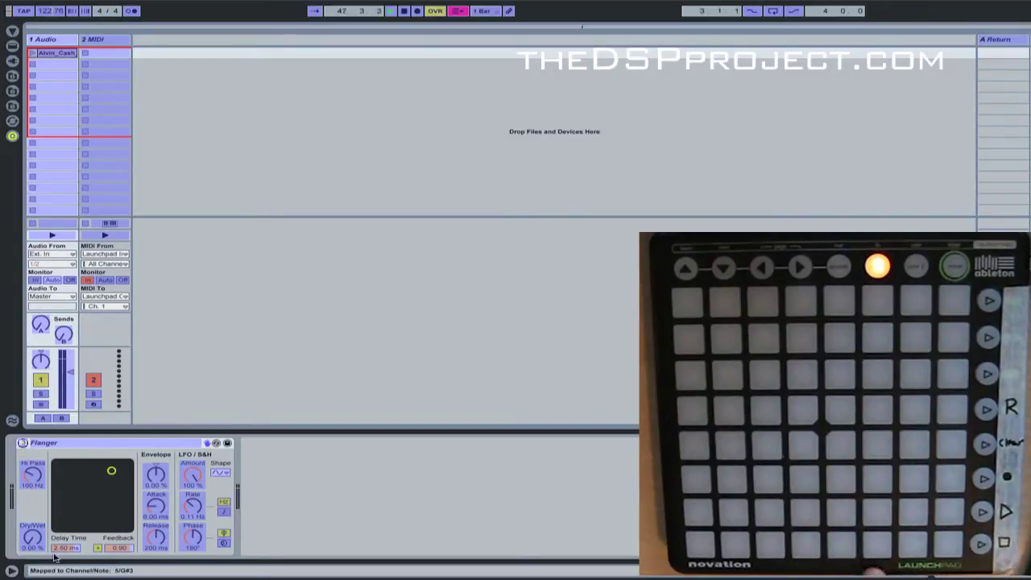
left_click(32, 536)
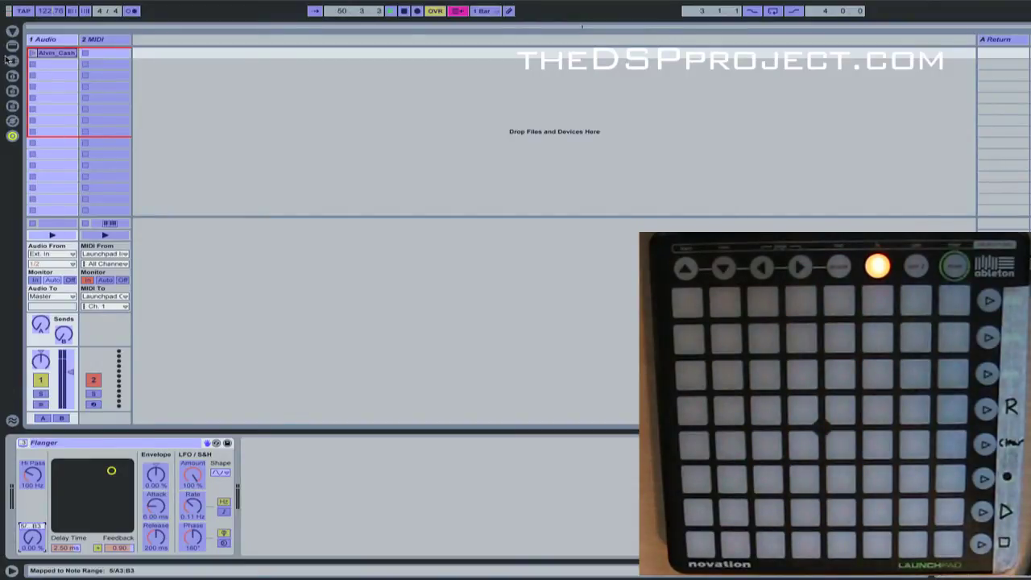
left_click(12, 30)
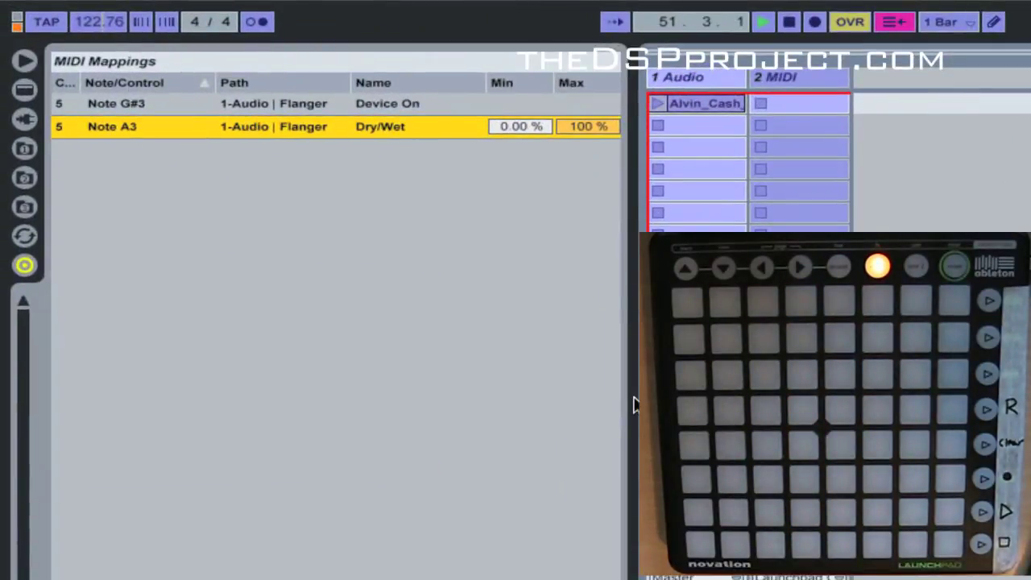
mouse_move(633, 404)
left_mouse_down()
mouse_move(569, 400)
mouse_move(651, 407)
left_mouse_up()
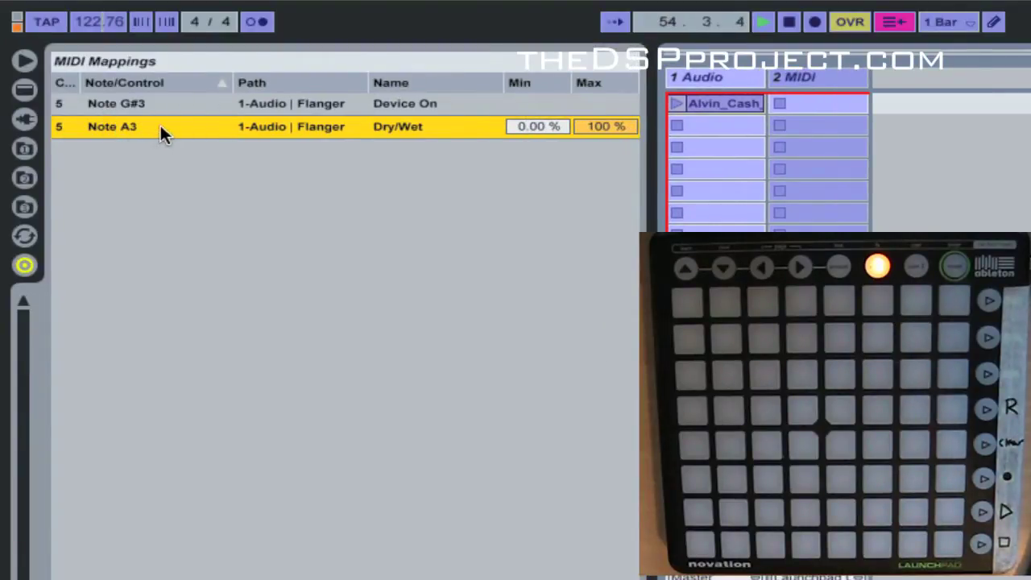
key("Delete")
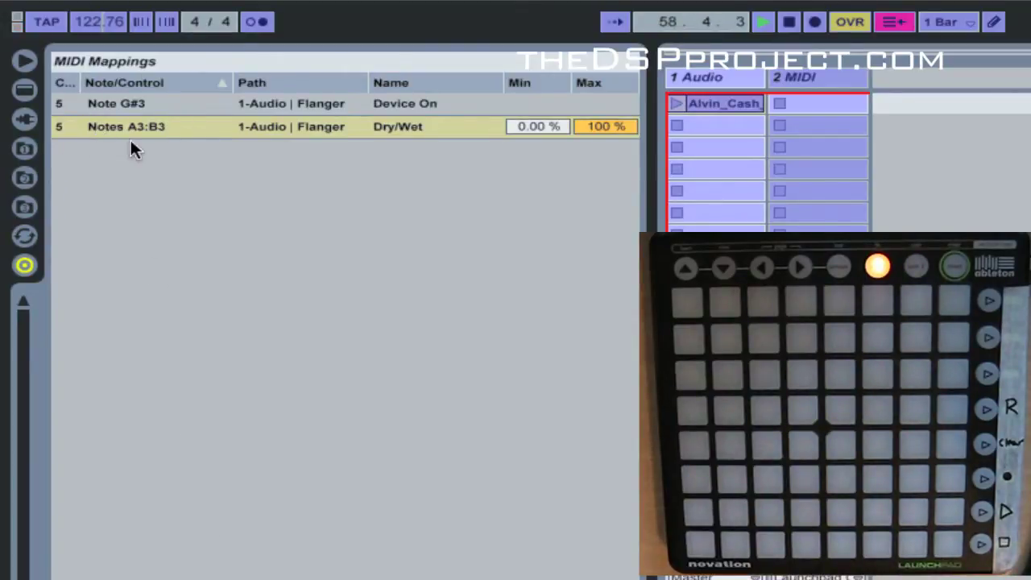
Limit the Dry/Wet mapping's range to a minimum of 40 and a maximum of 80
left_click(540, 126)
type("40")
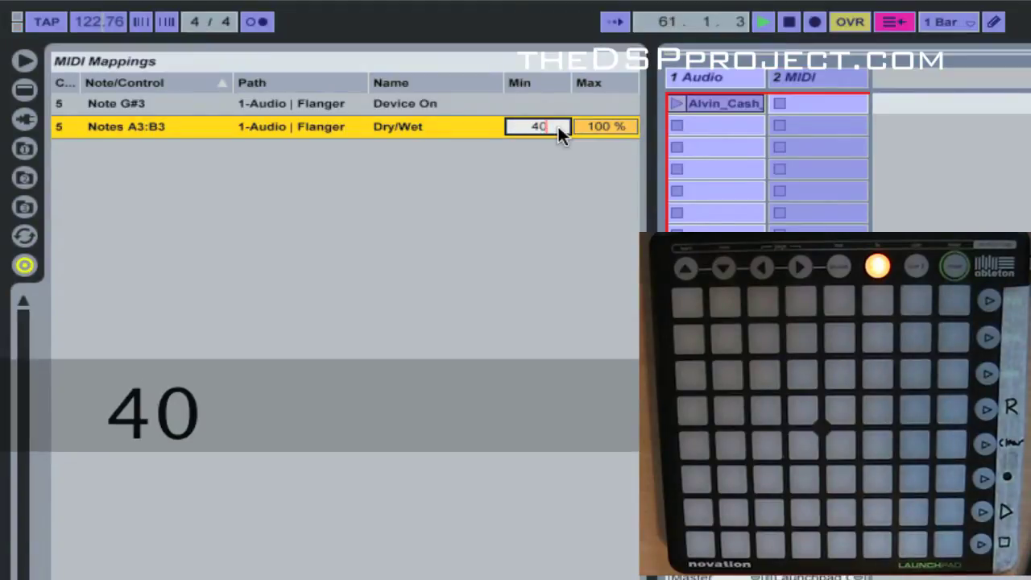
key("Return")
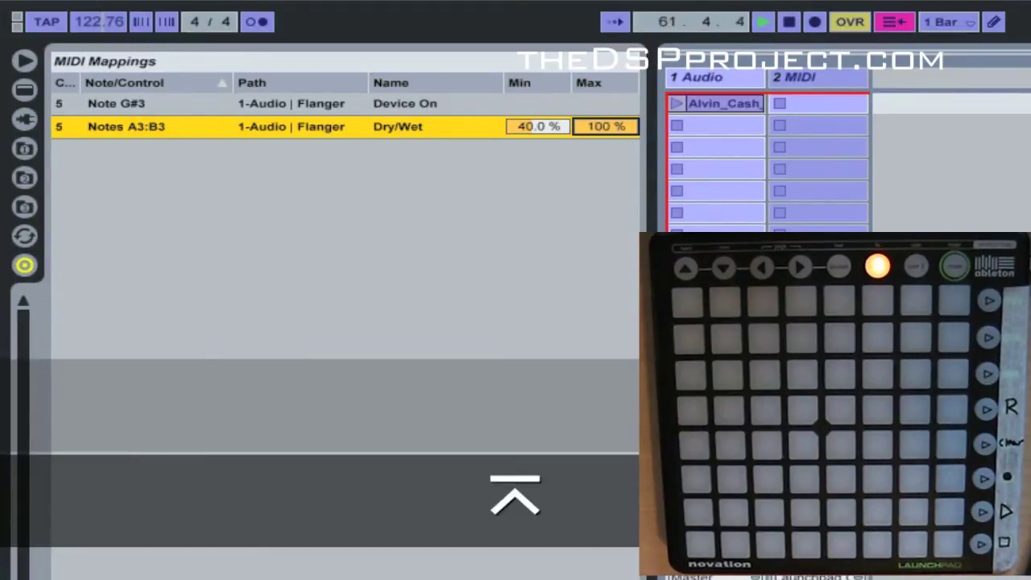
left_click(615, 125)
type("80")
key("Return")
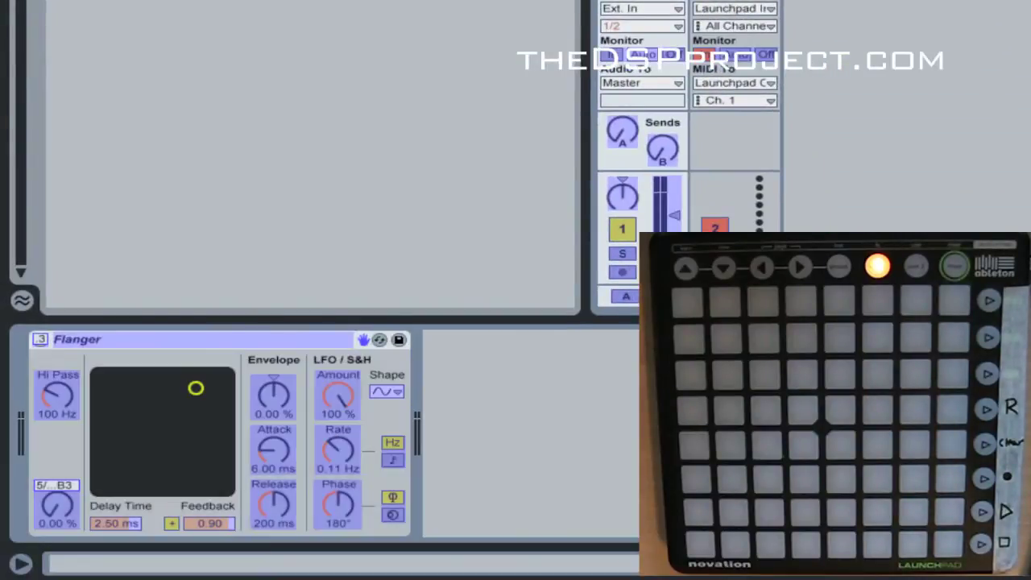
Exit MIDI Map mode with Ctrl+M so the pads control the Flanger's Dry/Wet
key("ctrl+m")
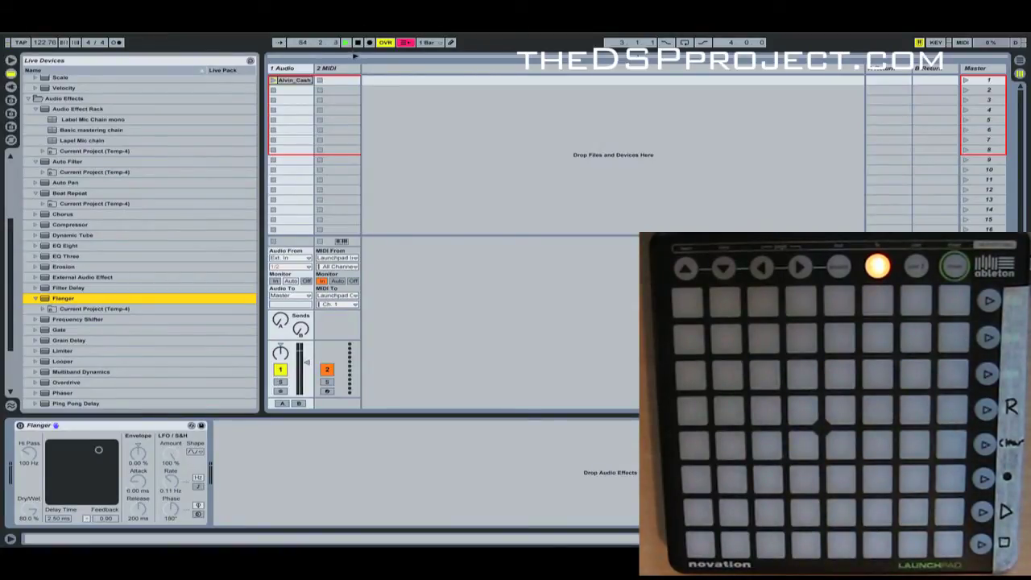
Stop playback and insert new MIDI tracks until the session reaches 9 MIDI
left_click(358, 42)
left_click(349, 121)
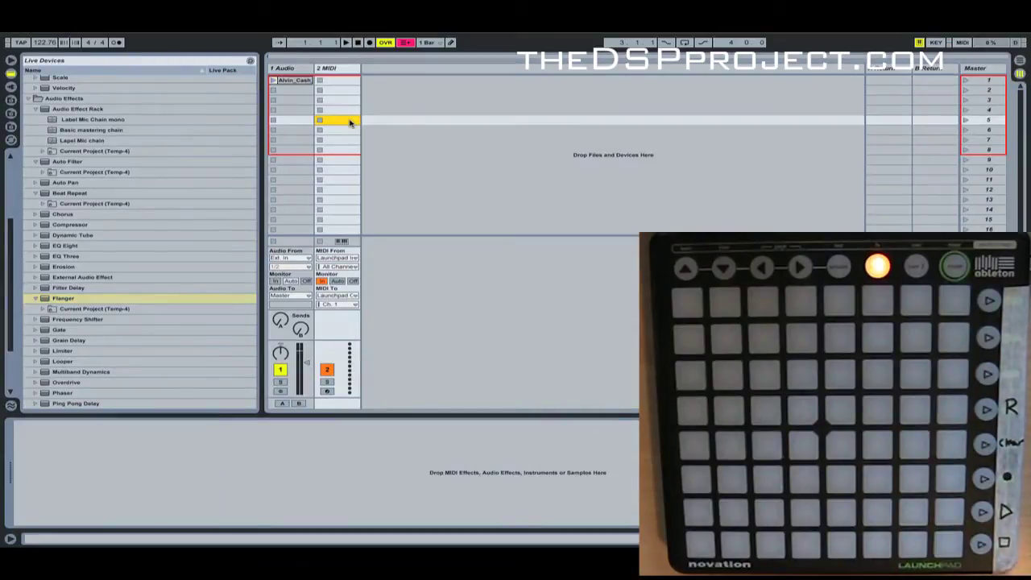
key("super+shift+t")
key("super+shift+t")
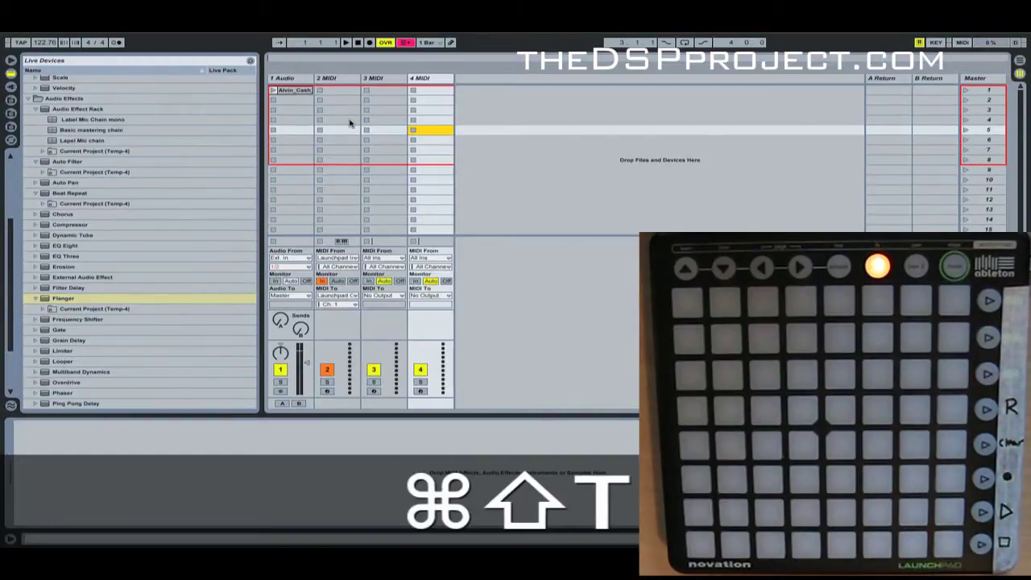
key("super+shift+t")
key("super+shift+t")
key("super+shift+t")
key("super+shift+t")
key("super+shift+t")
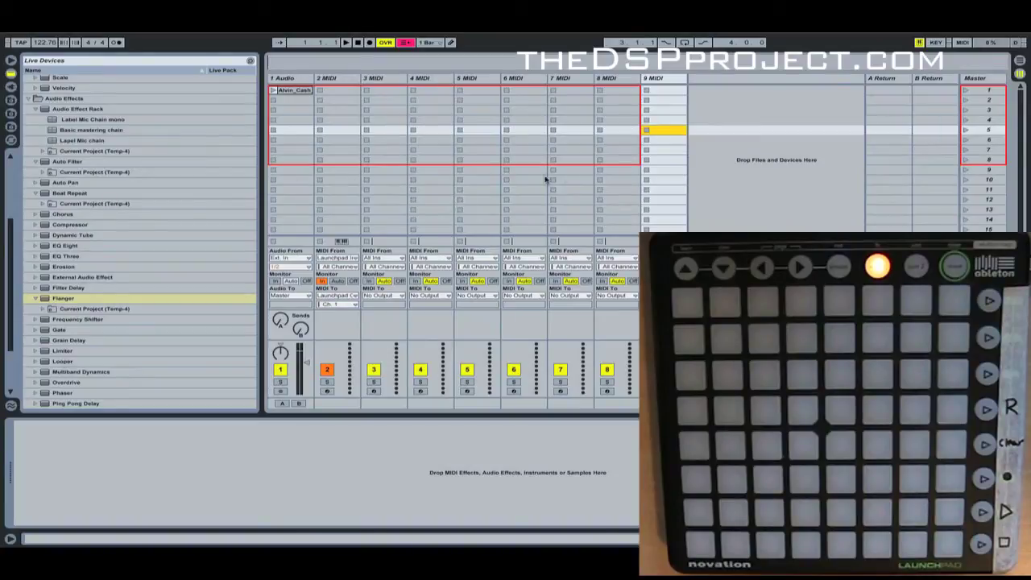
Create test clips in track 5's slots 2 and 6, delete them, then select the 9 MIDI track
double_click(489, 102)
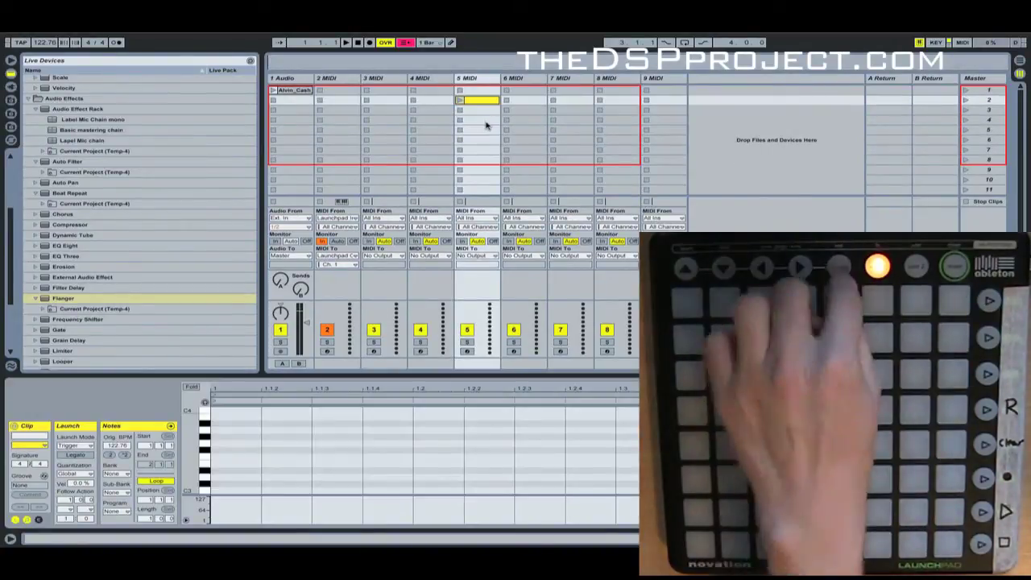
left_click(485, 122)
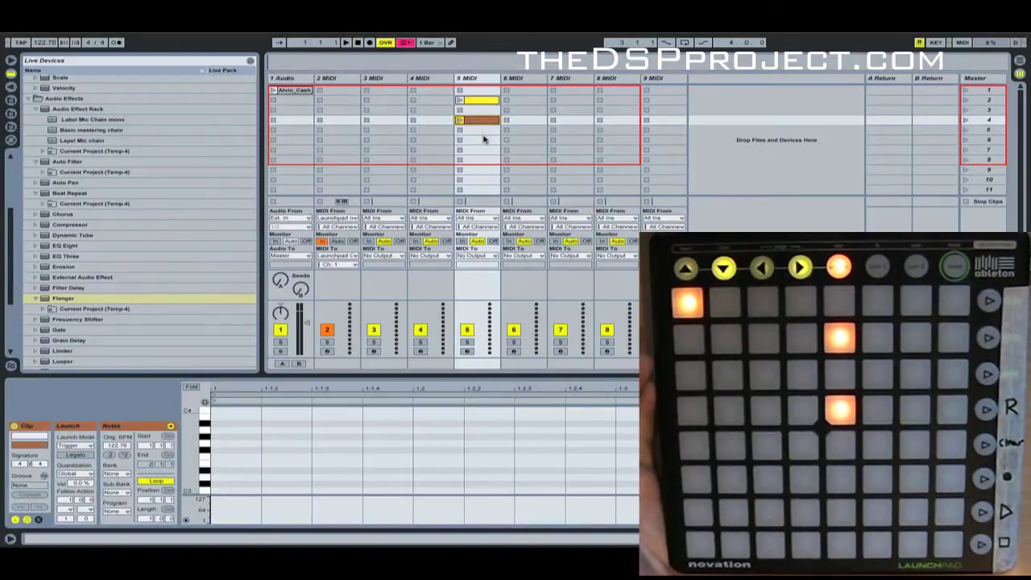
double_click(484, 139)
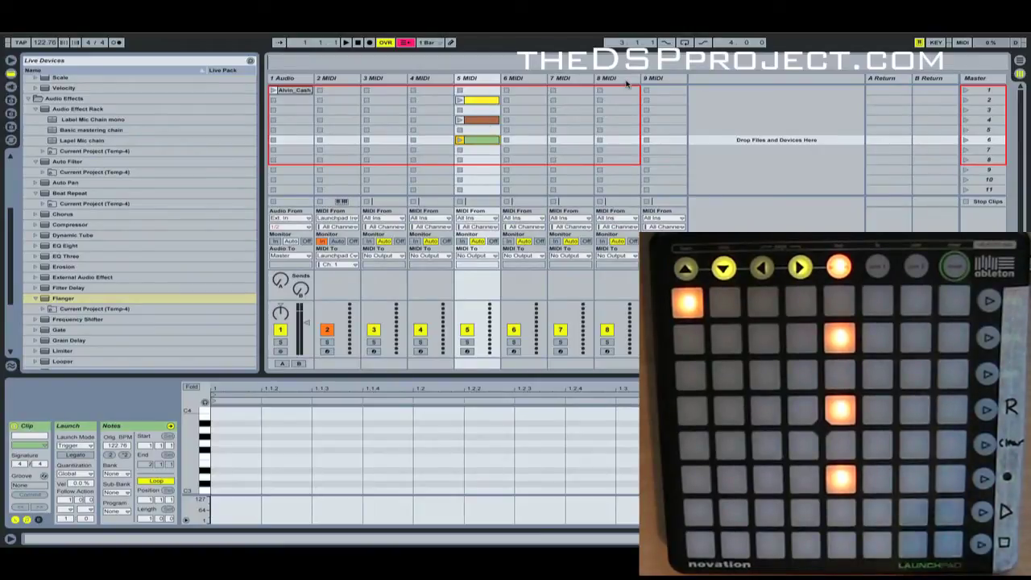
left_click_drag(494, 157, 486, 93)
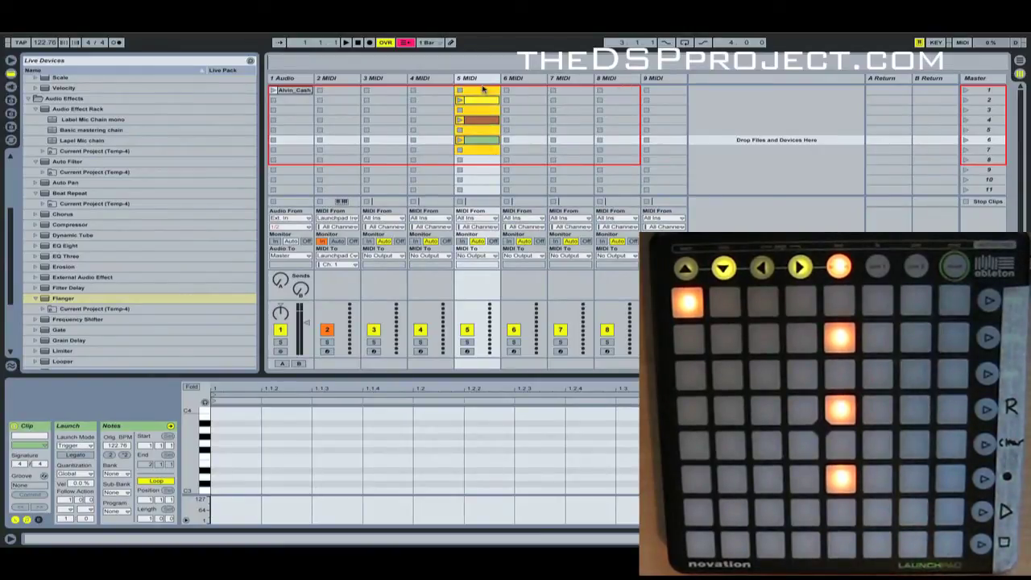
key("Delete")
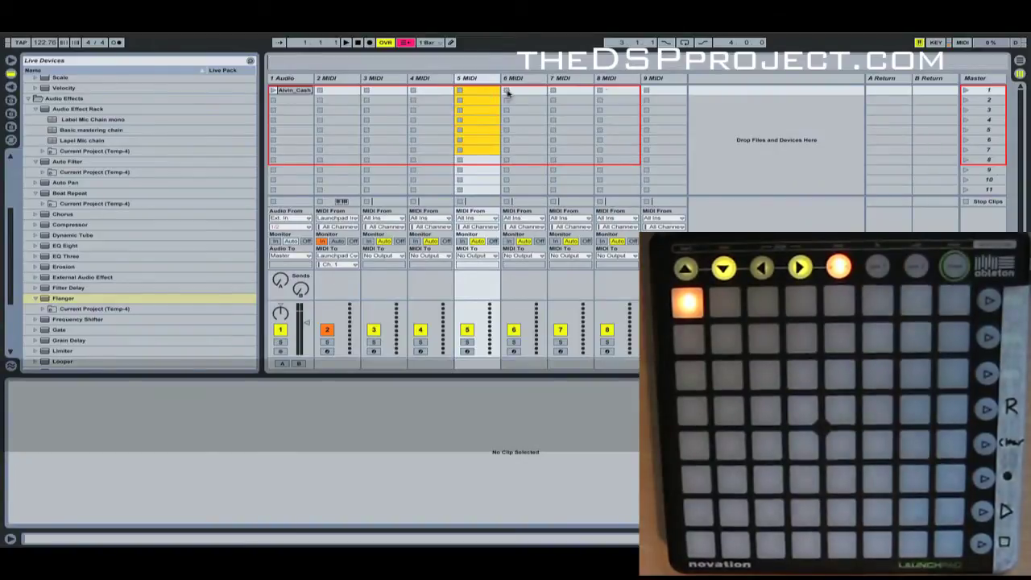
left_click(659, 95)
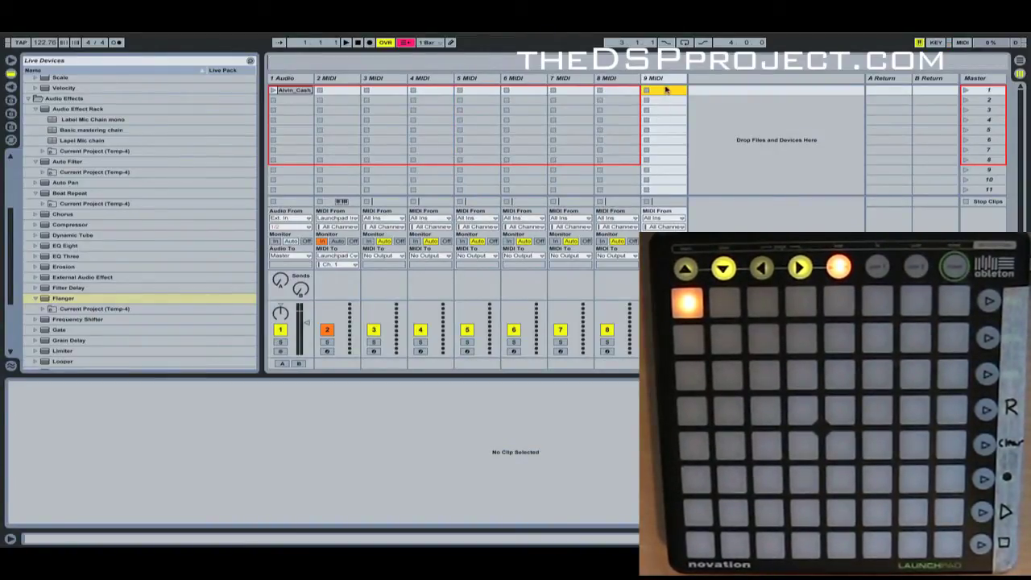
left_click(668, 79)
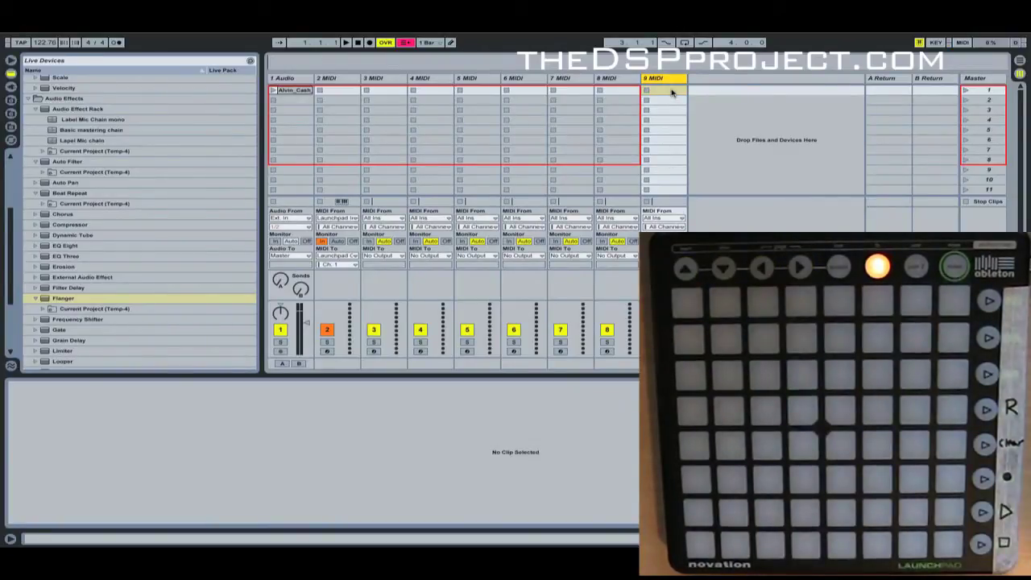
Create an empty MIDI clip in 9 MIDI's first slot and bring the keys around C4 into view
double_click(671, 92)
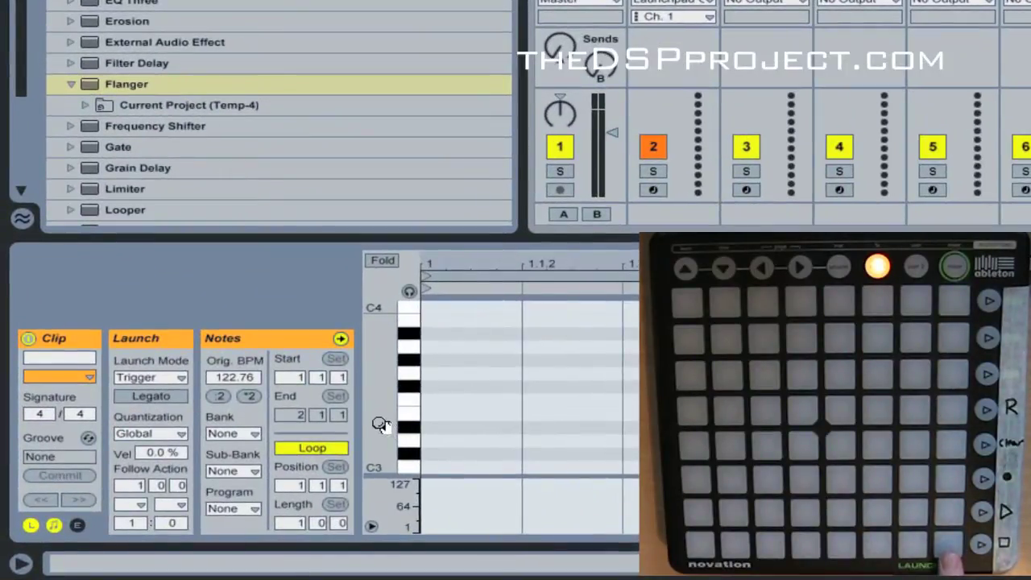
left_click_drag(192, 465, 197, 476)
left_click_drag(379, 387, 386, 387)
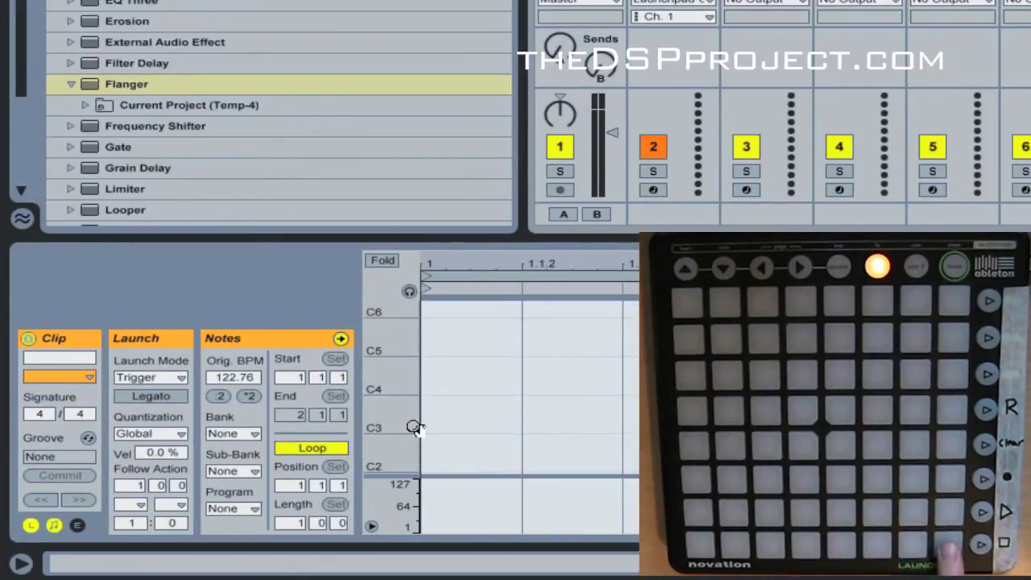
left_click_drag(415, 428, 439, 428)
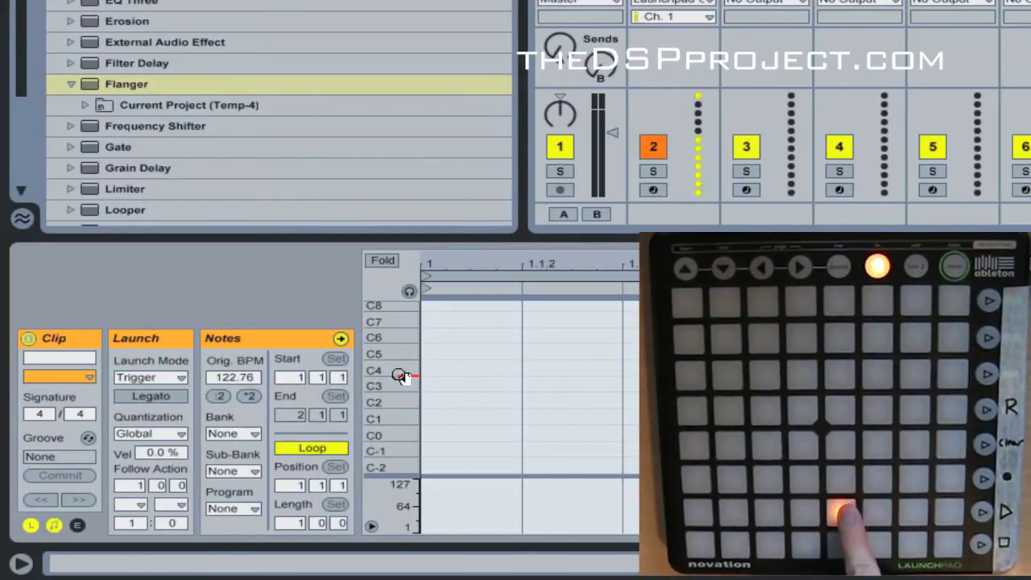
left_click_drag(400, 376, 452, 383)
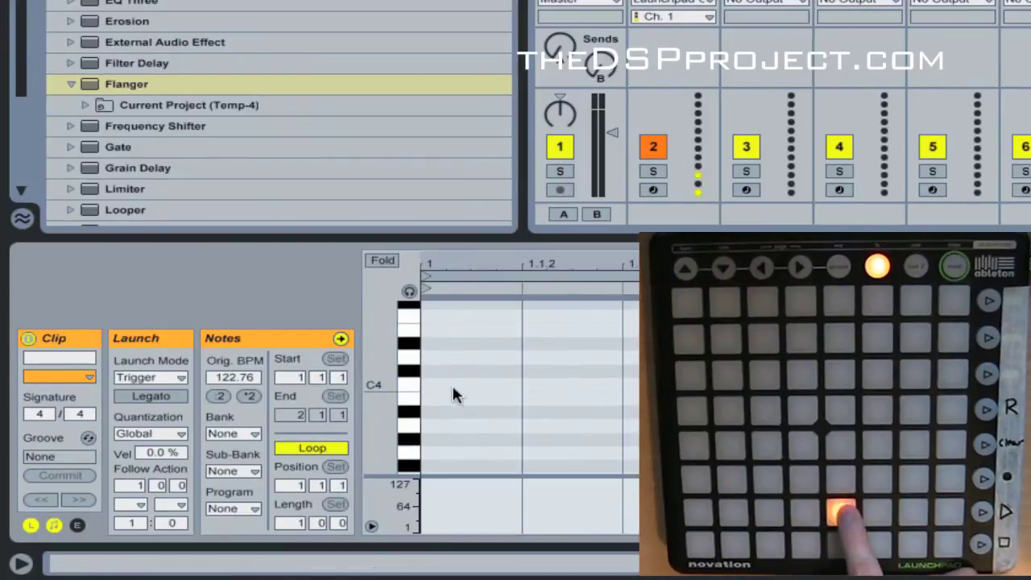
Draw a long note at the clip's start, lower it to A3, and launch the clip
double_click(489, 386)
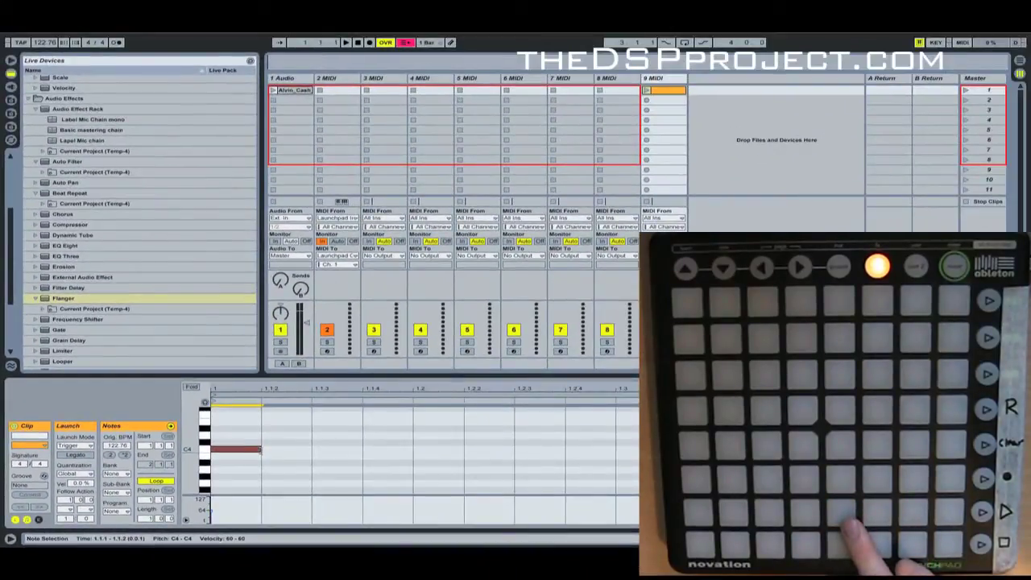
left_click_drag(261, 449, 660, 450)
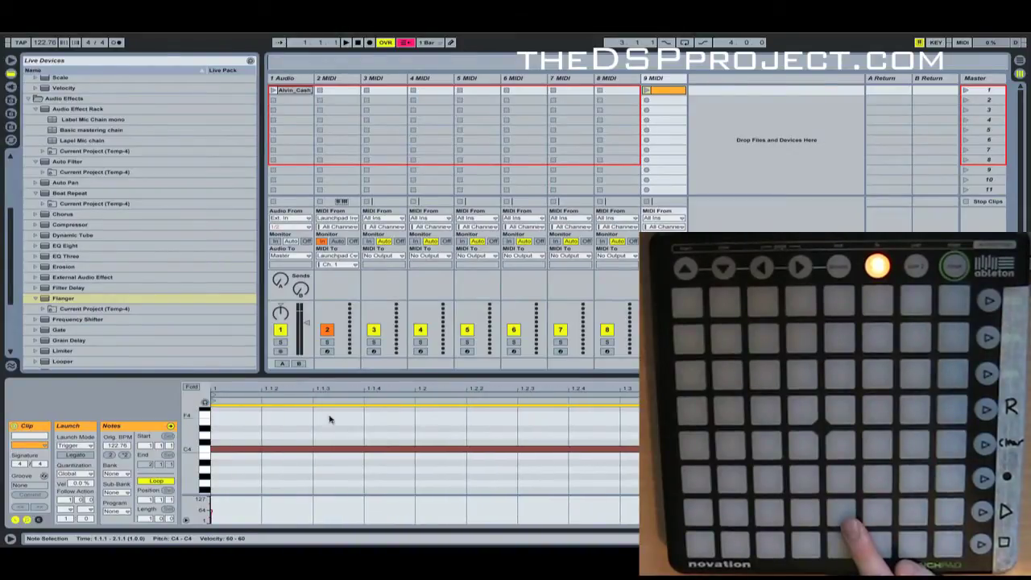
left_click_drag(223, 448, 222, 456)
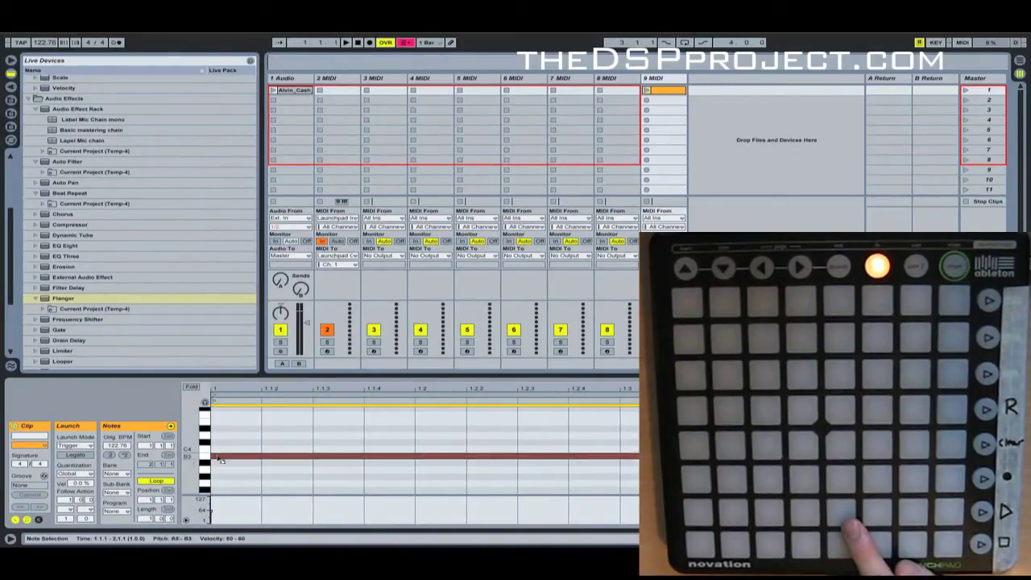
left_click(646, 91)
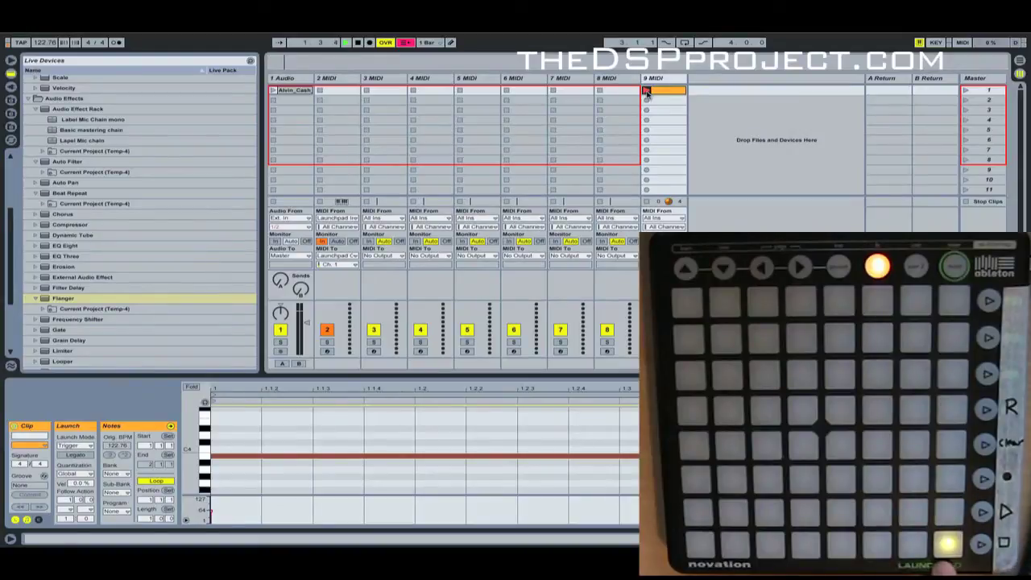
left_click(248, 456)
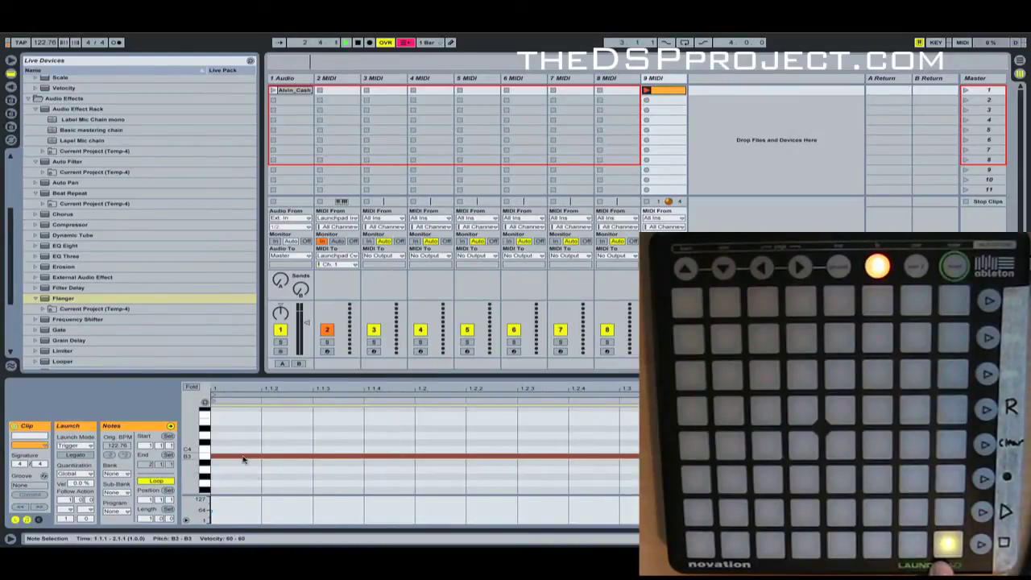
left_click_drag(244, 459, 240, 471)
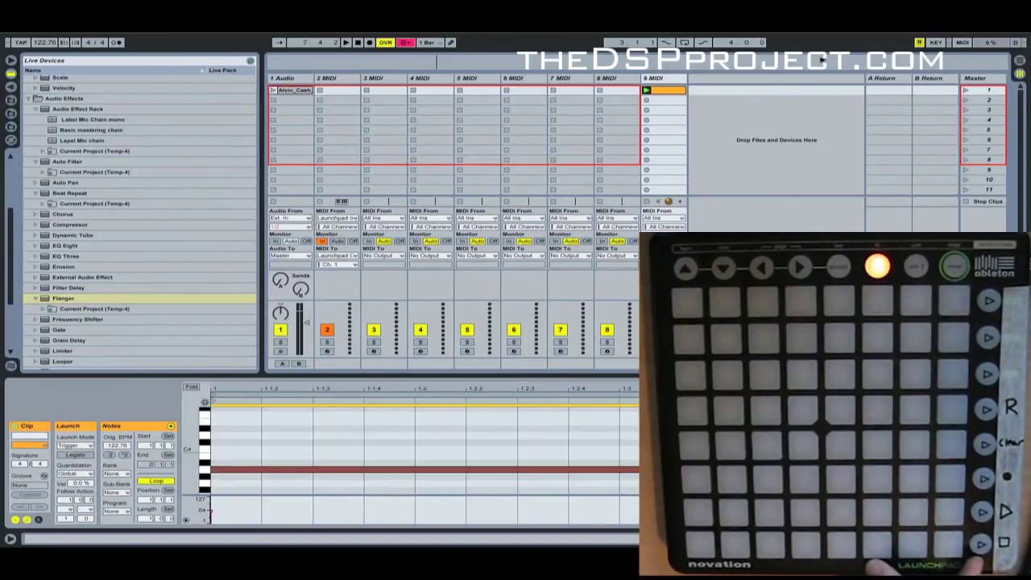
left_click(963, 42)
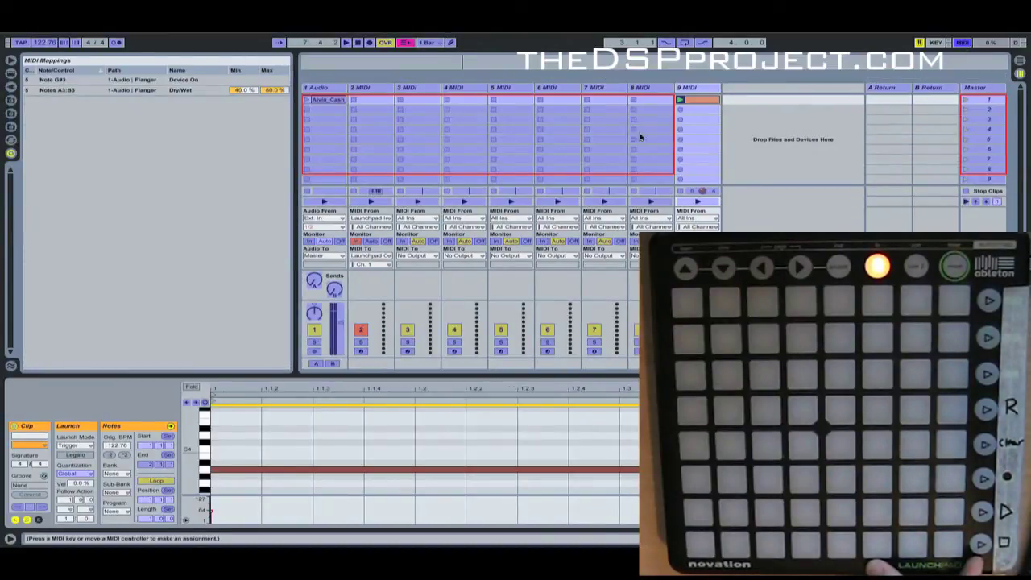
Map Launchpad pads to launch 9 MIDI's second and third clip slots
left_click(704, 110)
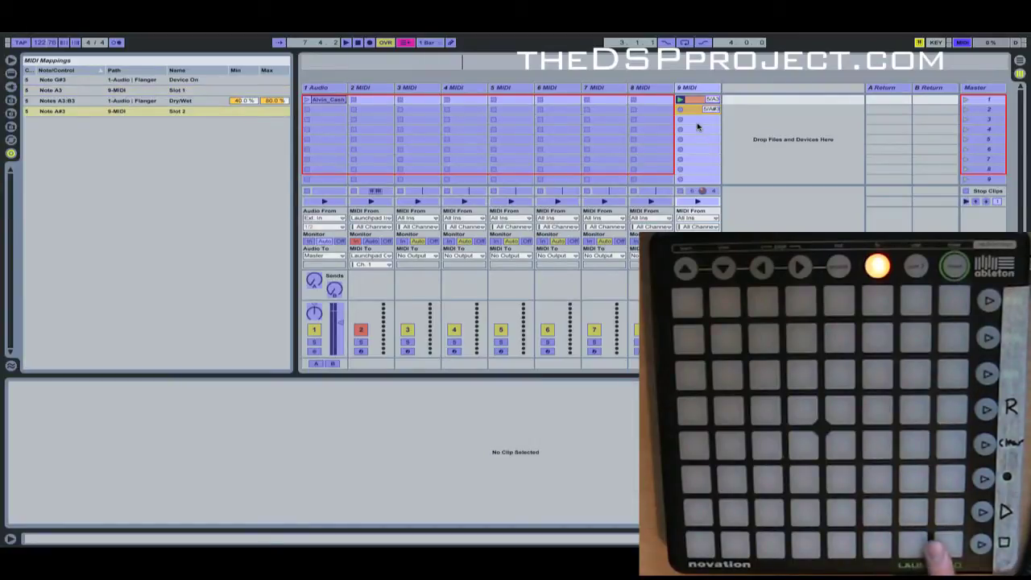
left_click(699, 120)
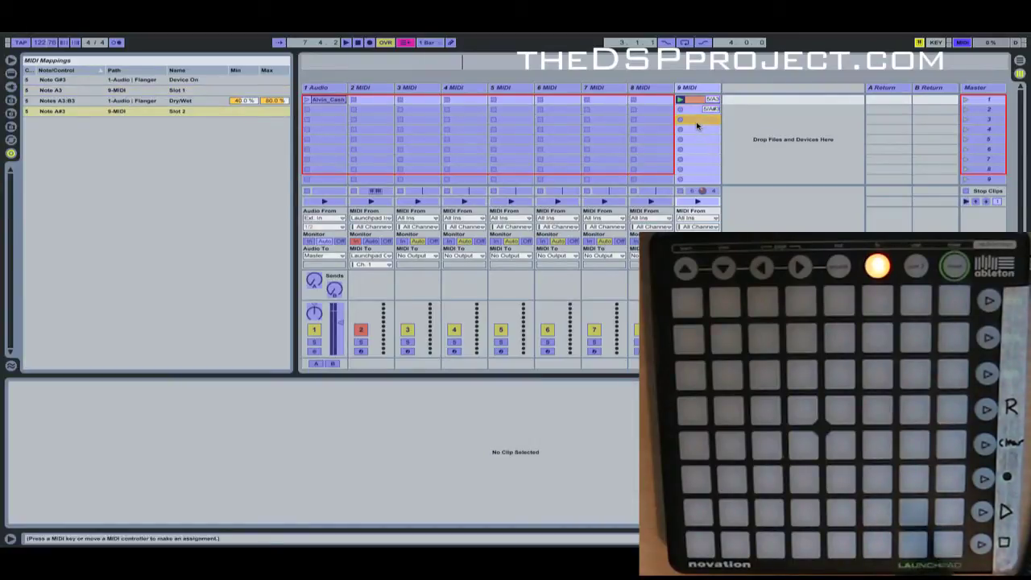
left_click(964, 43)
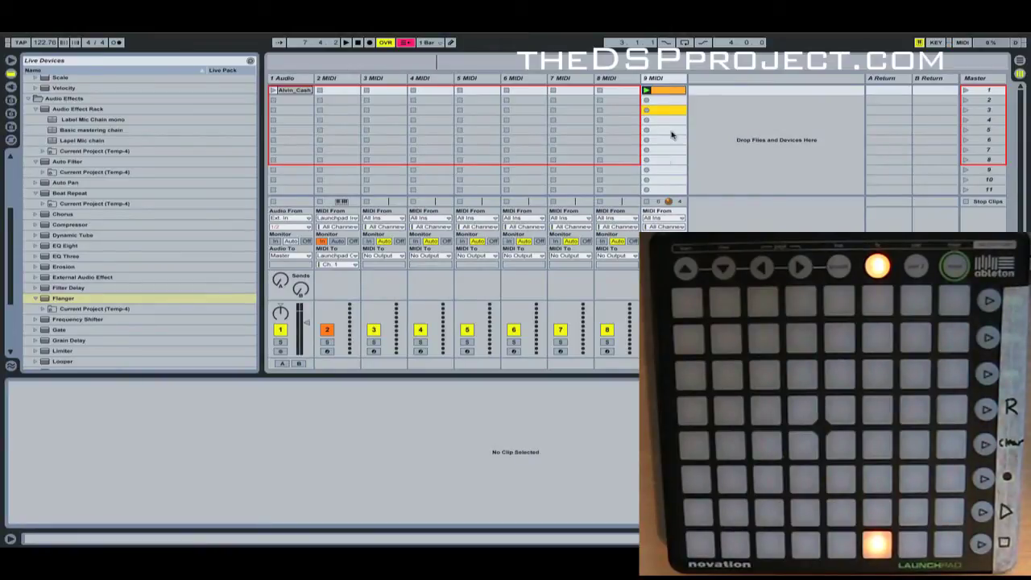
left_click(663, 90)
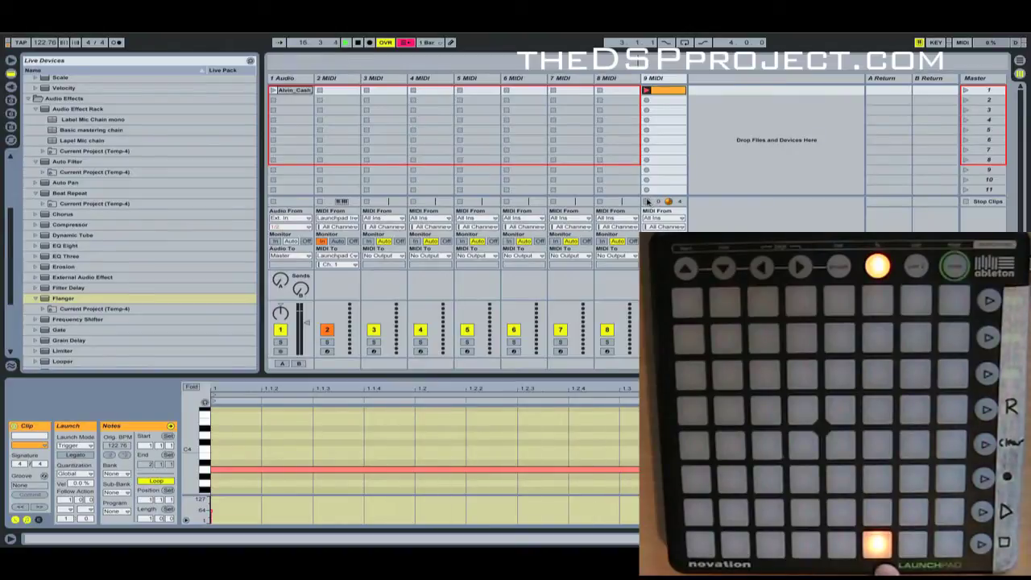
Select track 9's empty second clip slot
left_click(667, 100)
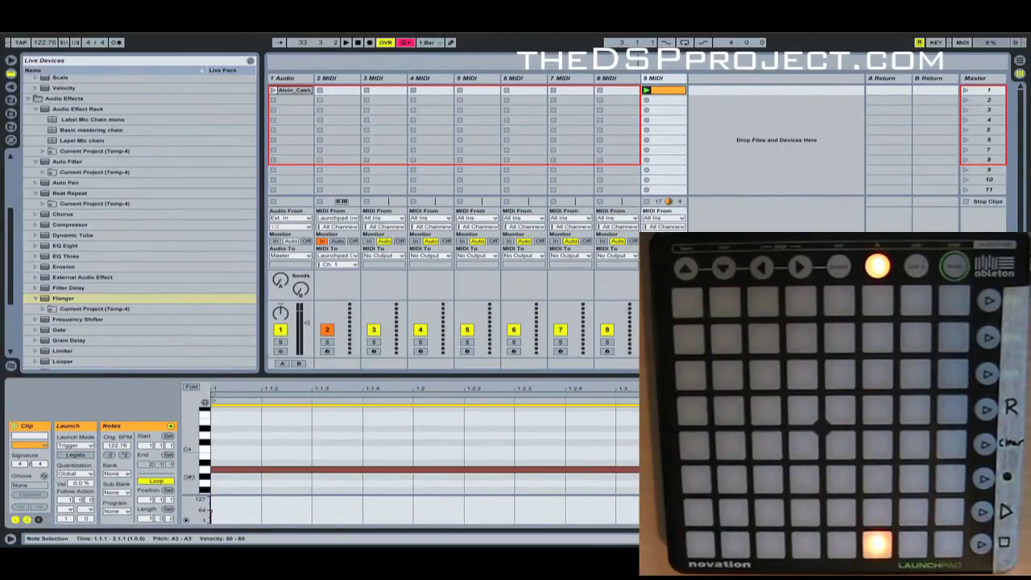
Crop track 9's first clip and its A3 note to 1.1.1–1.1.2, then restart playback
key("ctrl+a")
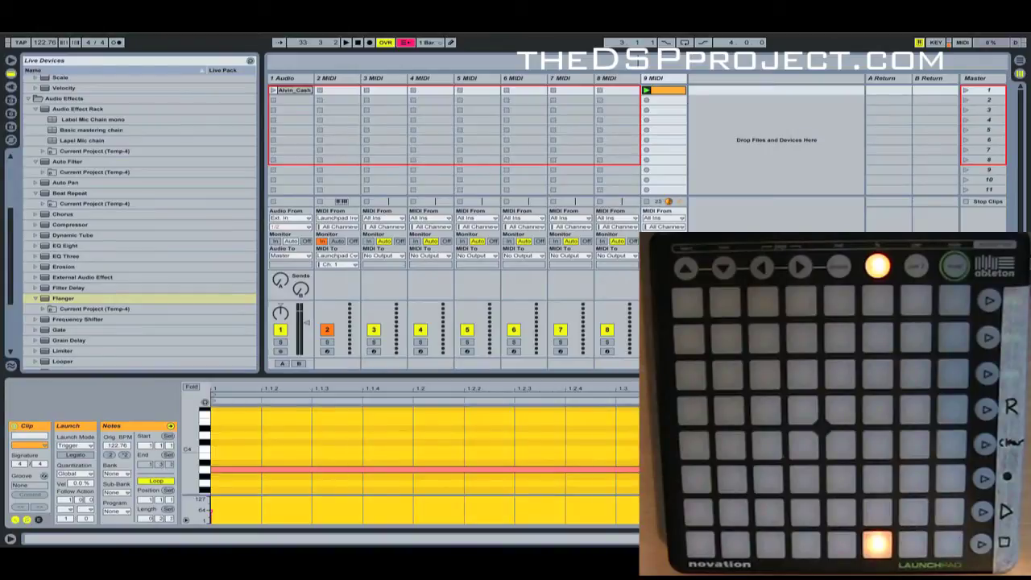
key("shift+Left")
key("shift+Left")
key("shift+Left")
key("shift+Left")
key("shift+Left")
key("shift+Left")
key("shift+Left")
key("shift+Left")
key("shift+Left")
key("shift+Left")
key("shift+Left")
key("shift+Left")
key("shift+Left")
key("shift+Left")
key("shift+Left")
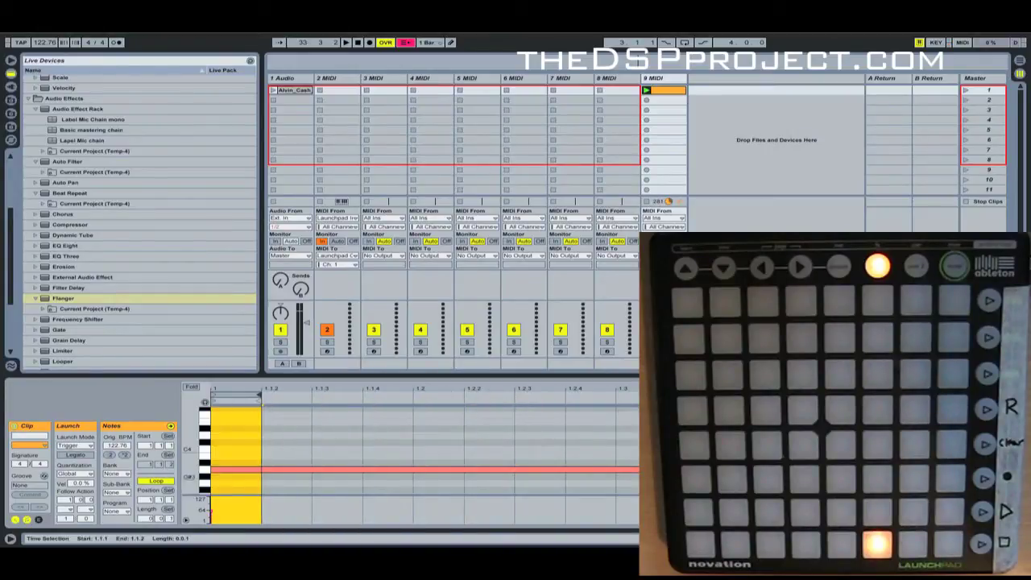
key("ctrl+shift+j")
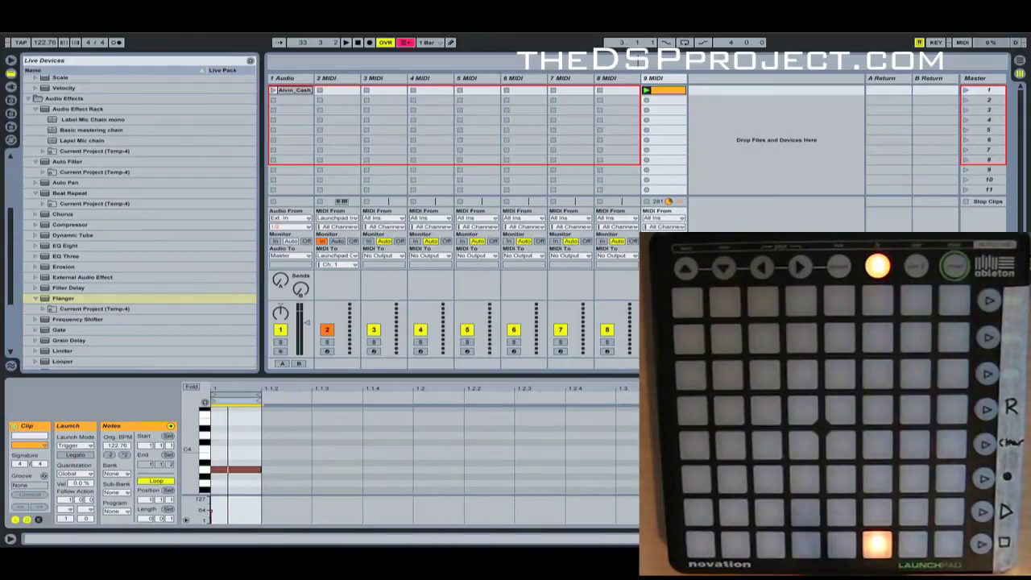
key("space")
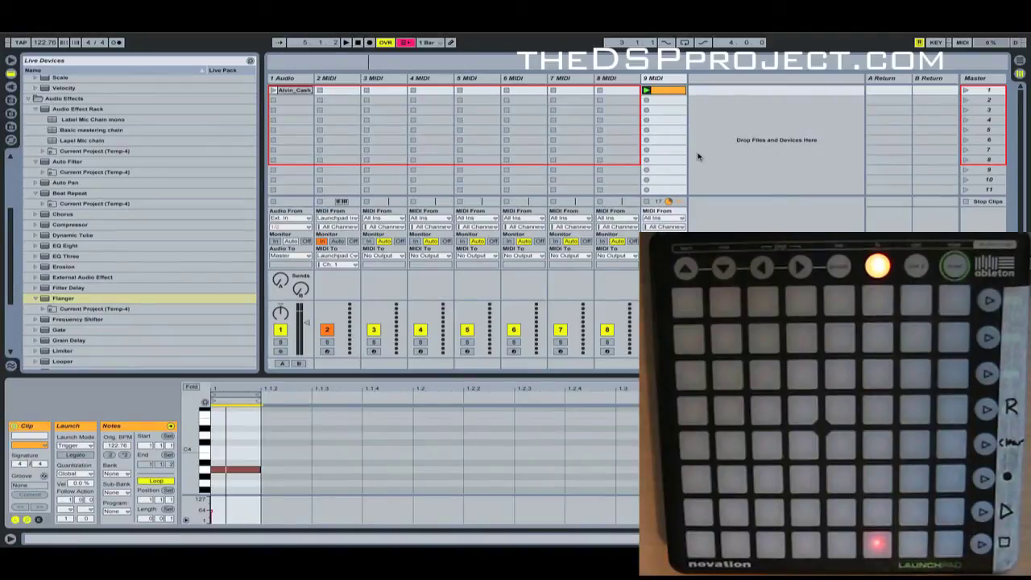
Duplicate the short clip into slots 2 and 3, pitching their notes to A#3 and B3
left_click(655, 90)
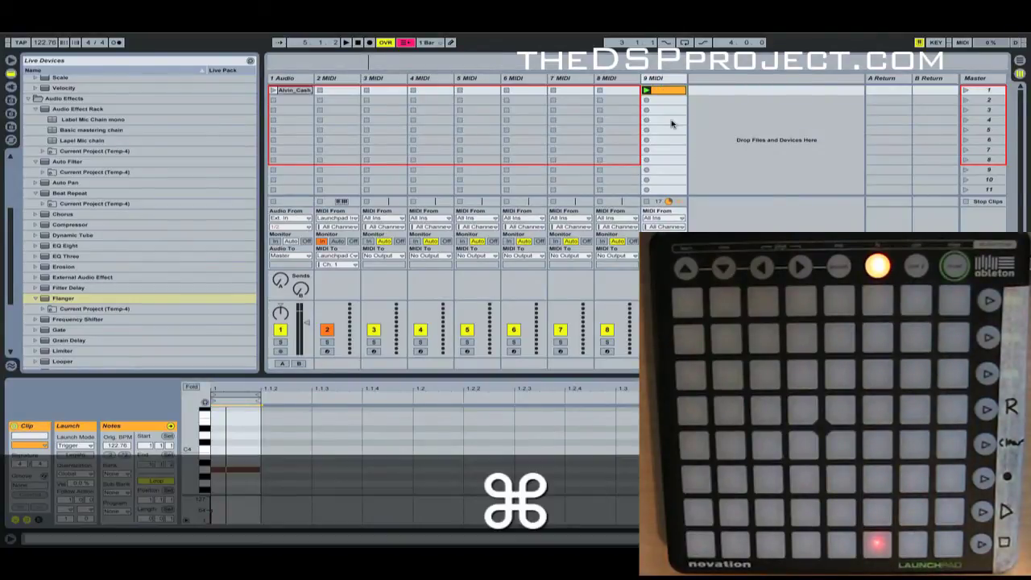
key("super+d")
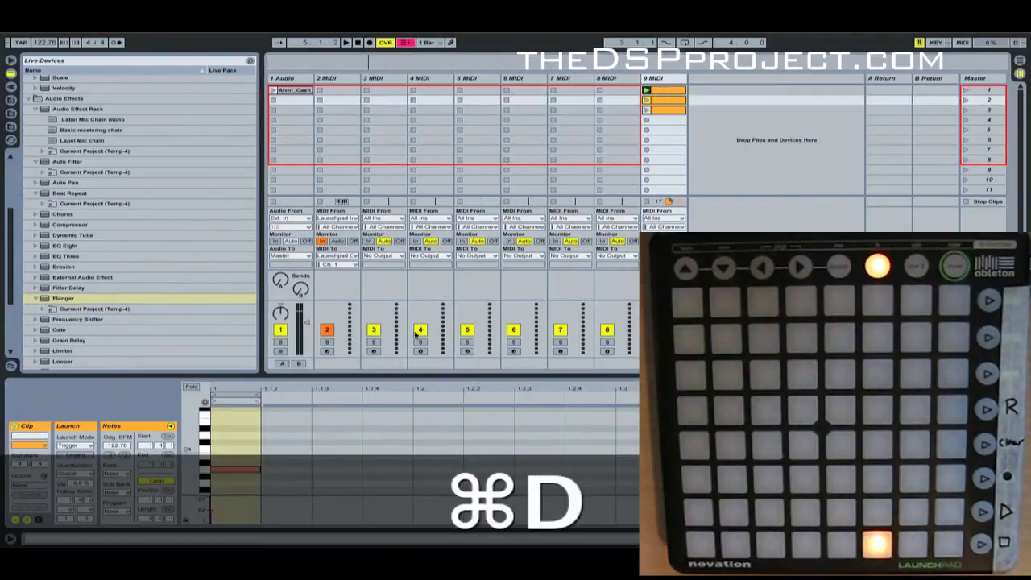
left_click_drag(234, 470, 234, 464)
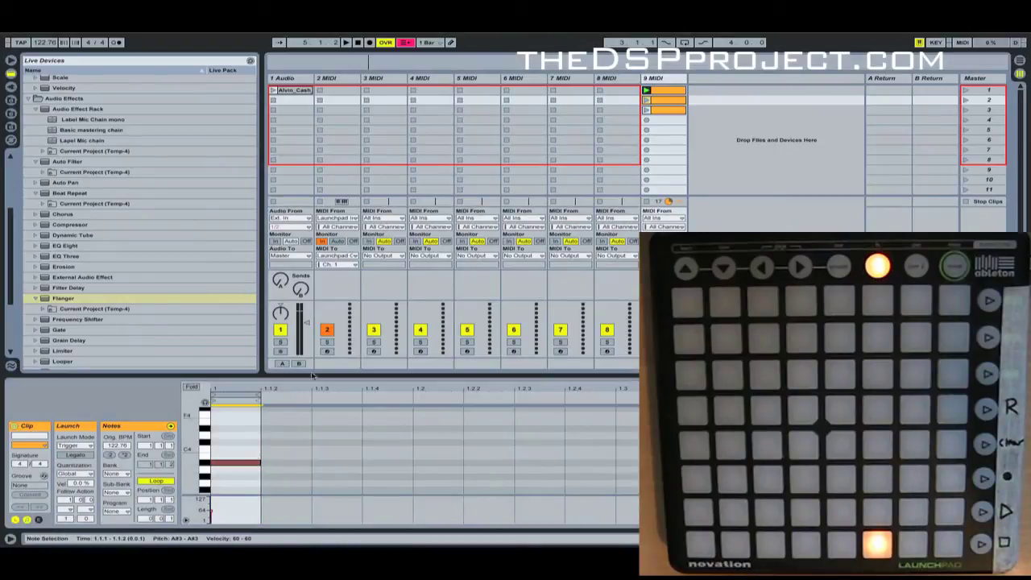
left_click(677, 111)
left_click(236, 465)
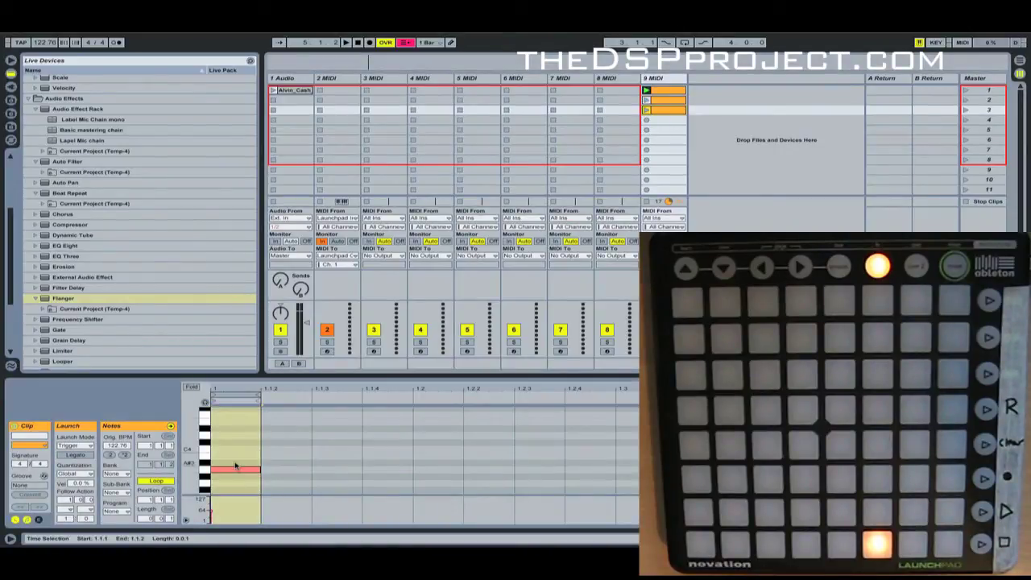
left_click_drag(236, 469, 238, 462)
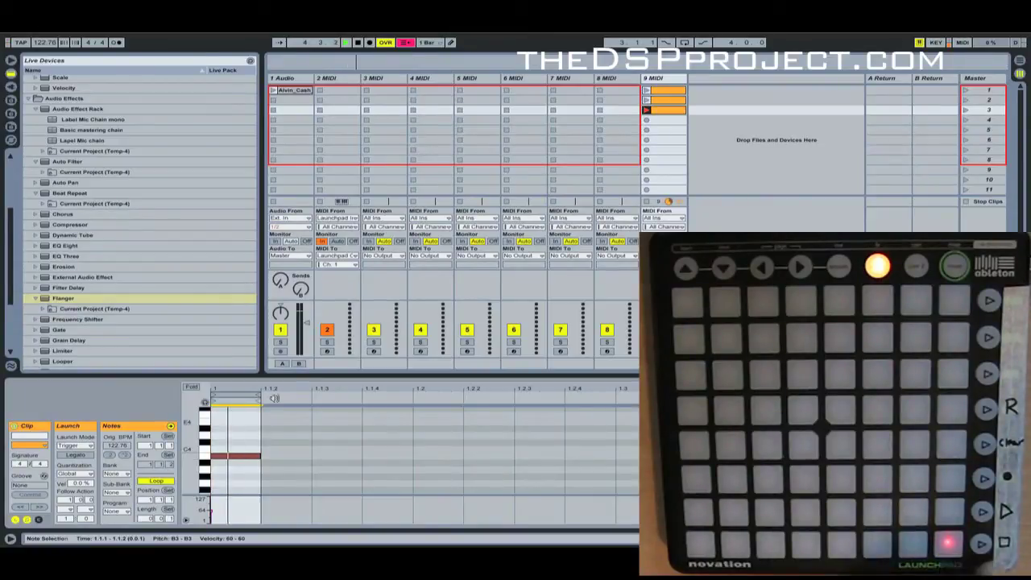
Select track 9's three clips and set their launch quantization to None
left_click(669, 113, "shift")
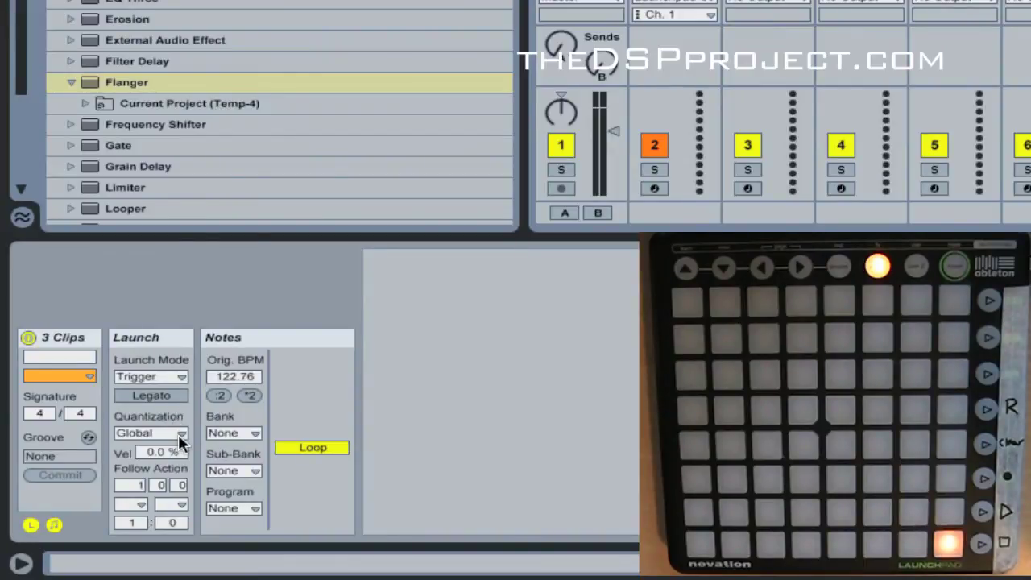
left_click(178, 433)
left_click(139, 217)
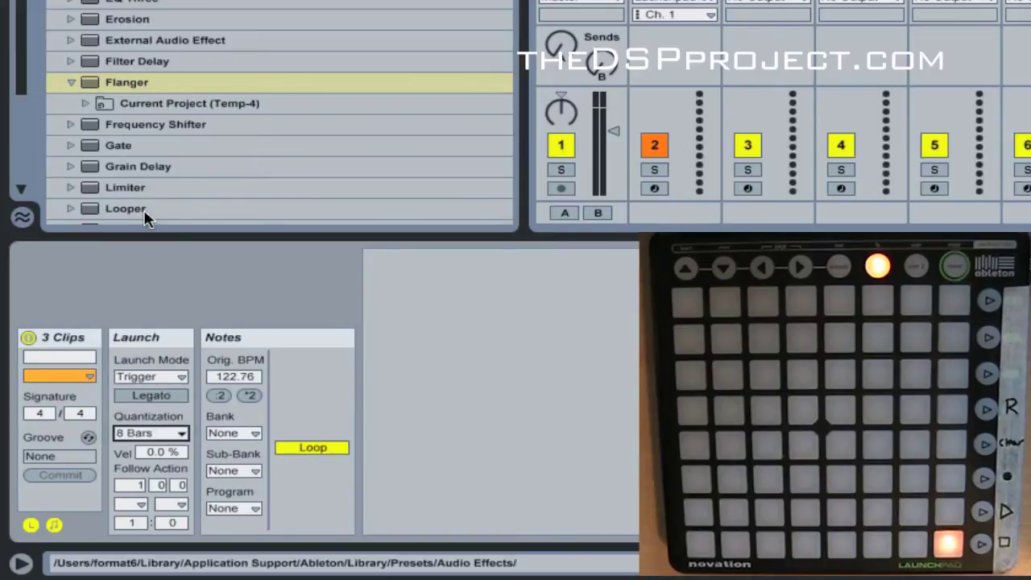
left_click(178, 433)
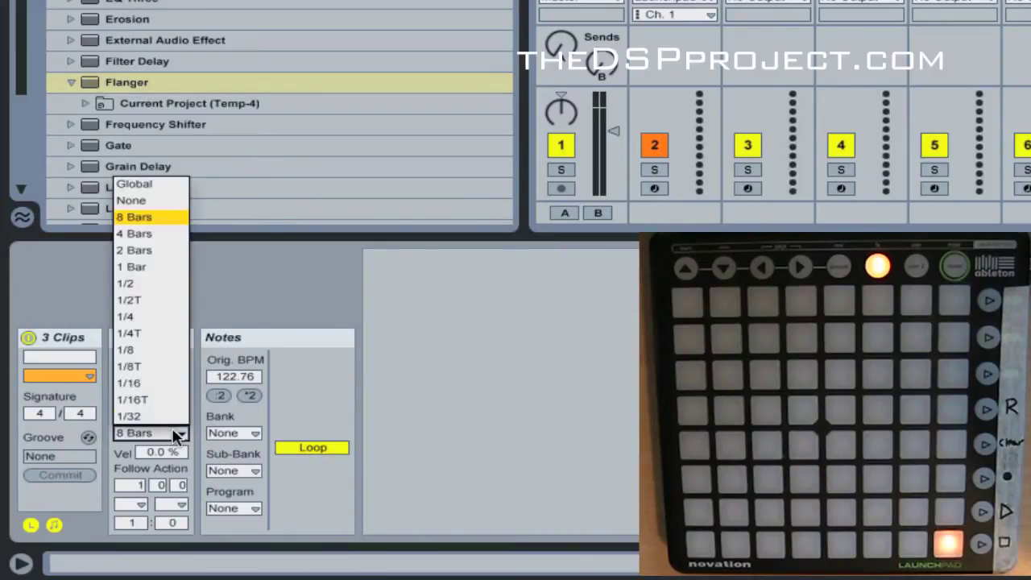
left_click(158, 200)
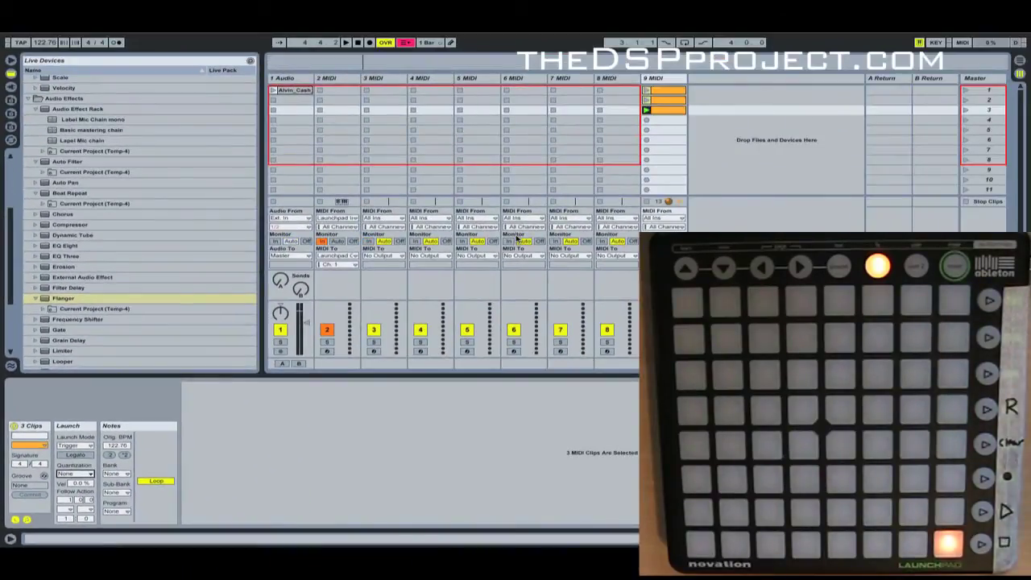